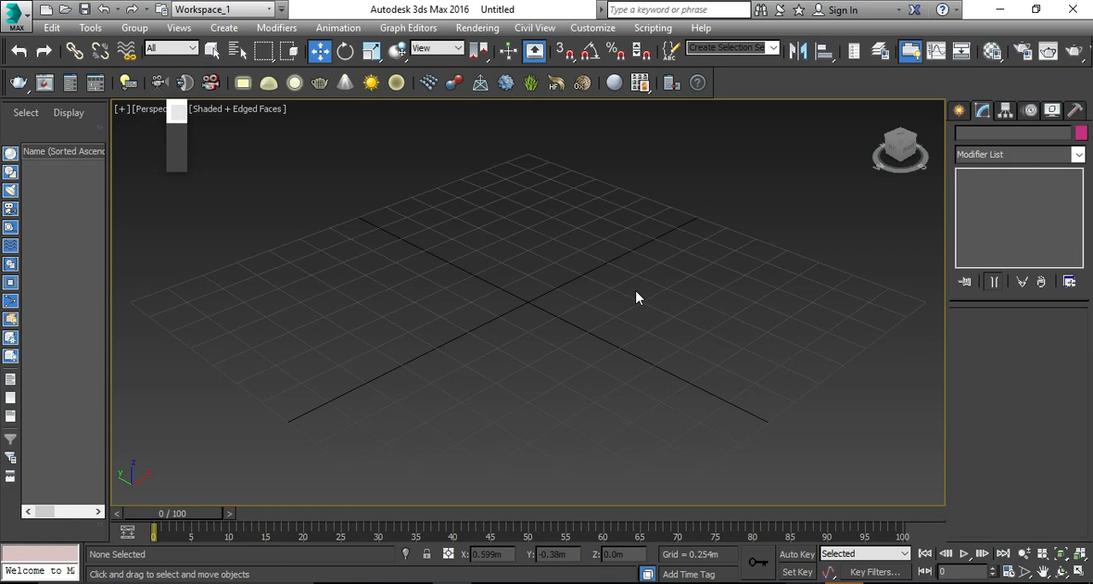
Step: Create a standard box at the centre of the grid, about 1.24 m long, 1.14 m wide and 0.69 m high
scroll(628, 289, down, 2)
scroll(630, 374, up, 2)
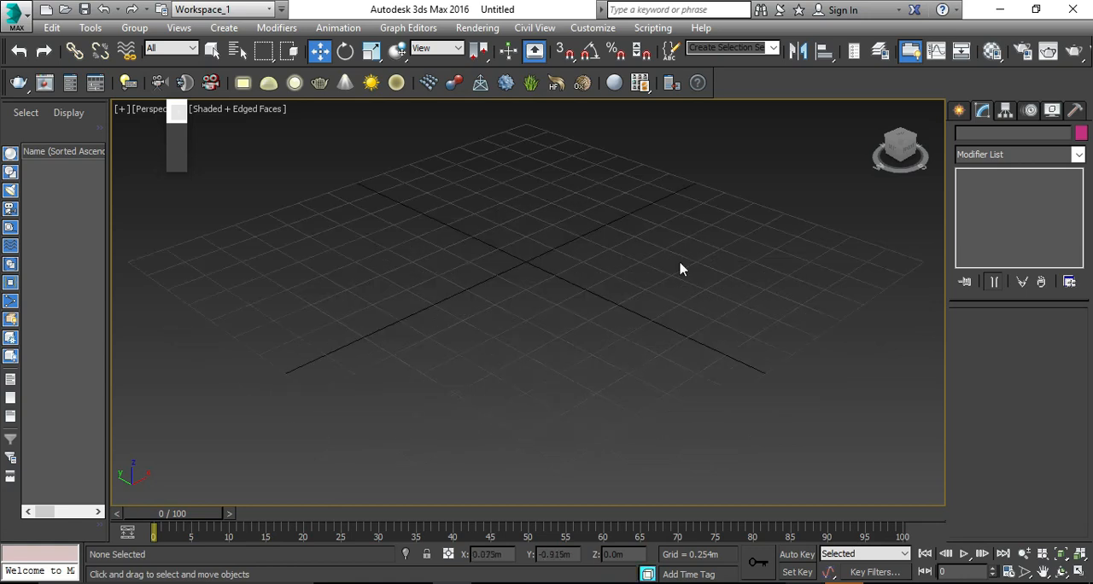
click(958, 111)
click(983, 136)
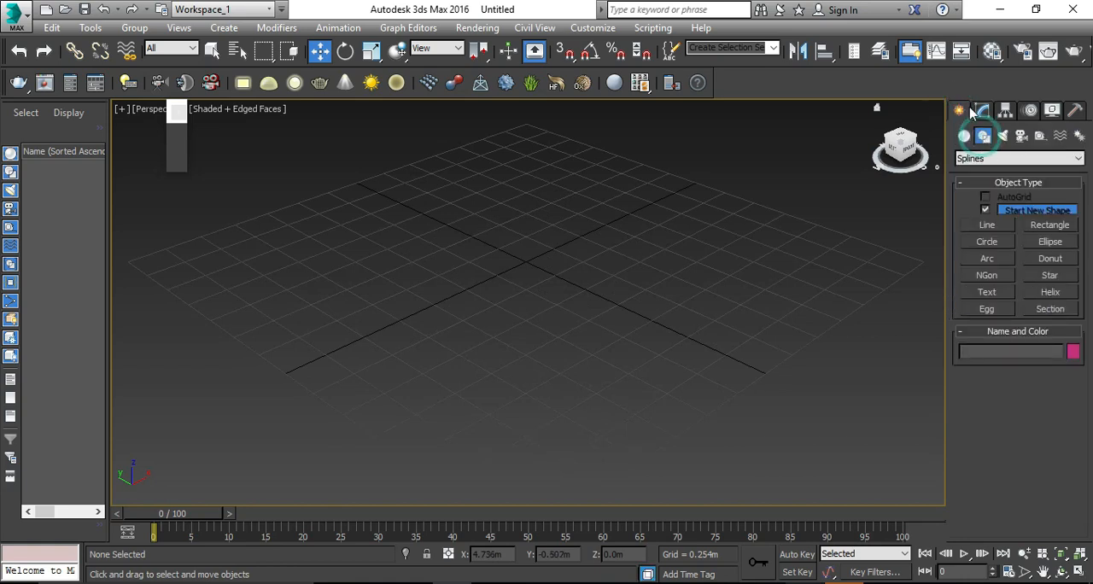
click(963, 135)
click(987, 212)
drag(426, 270, 698, 275)
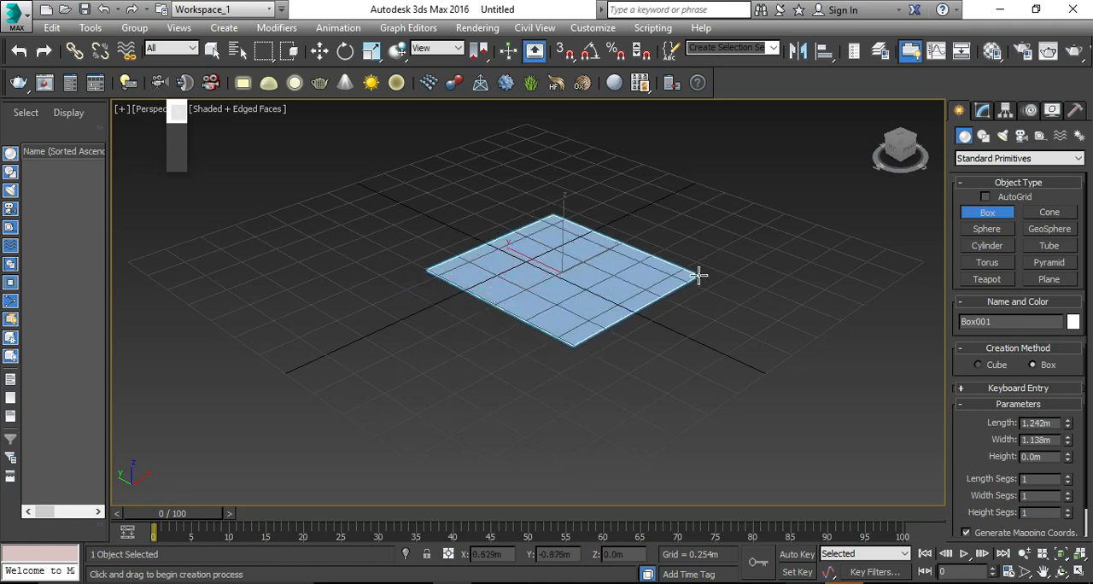
click(650, 156)
Step: Set the box's length, width and height to 1 m each and frame it in the perspective view
double_click(1057, 422)
text(1)
key(Return)
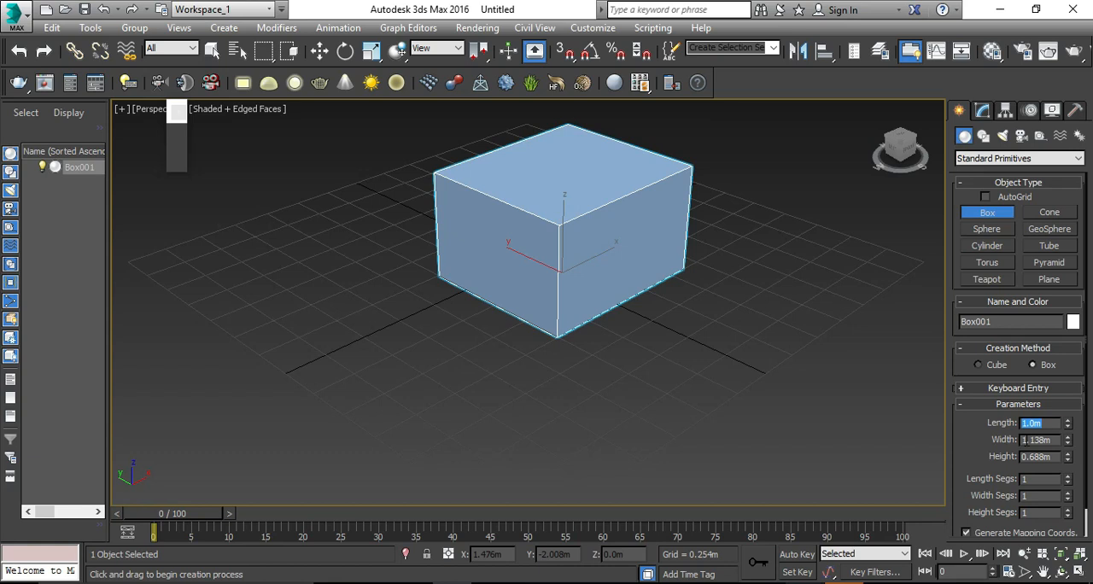
double_click(1055, 440)
text(1)
key(Return)
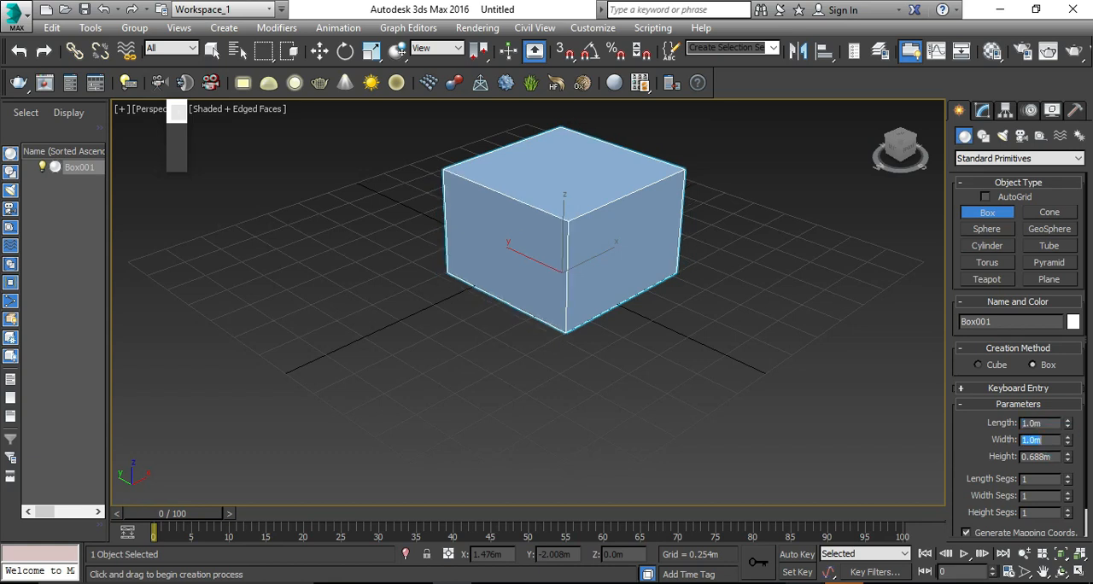
double_click(1042, 457)
text(1)
key(Return)
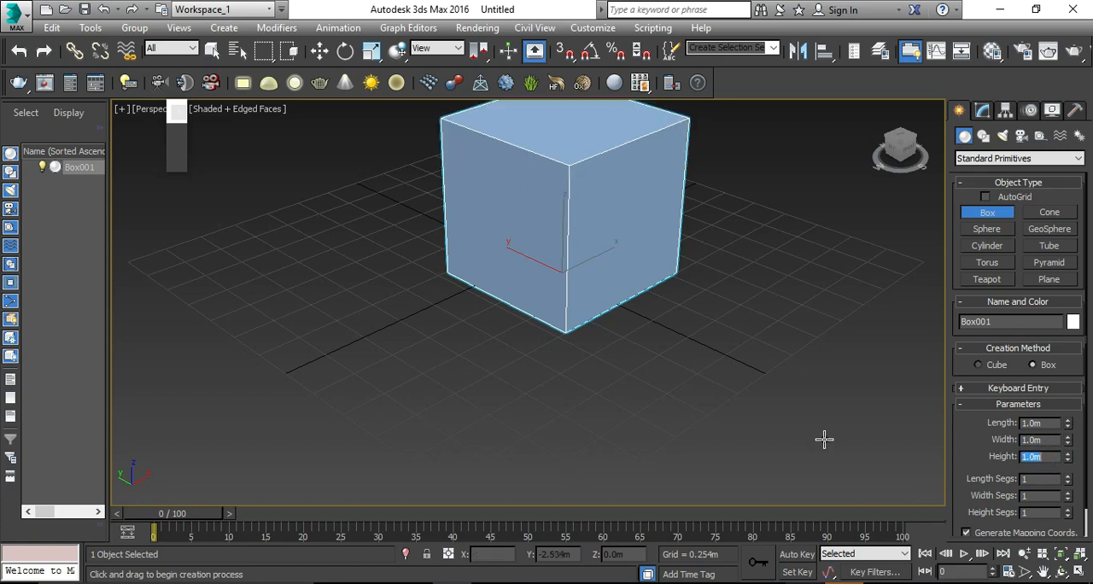
key(w)
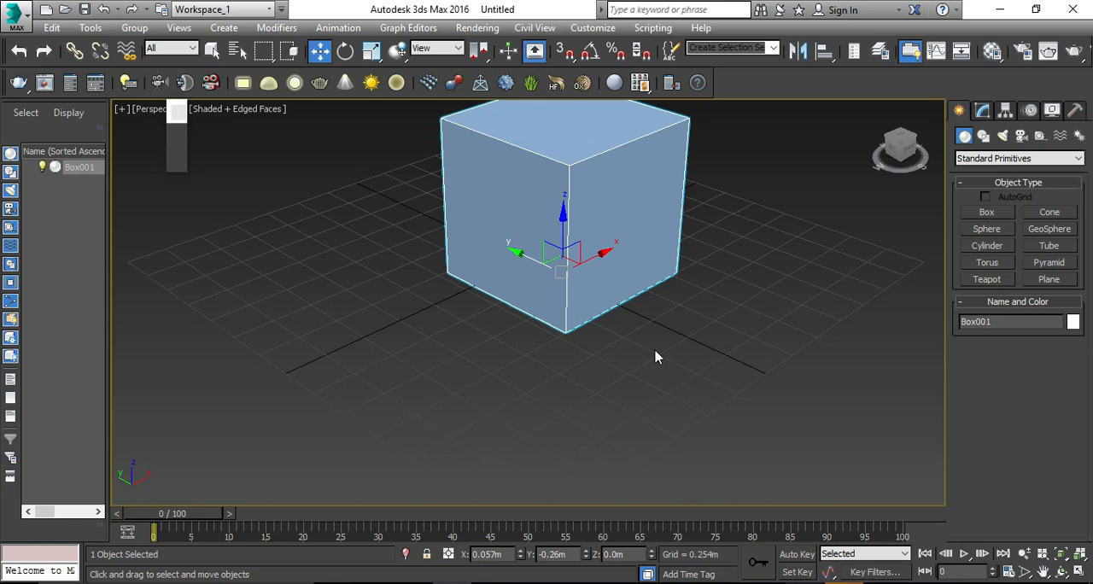
key(z)
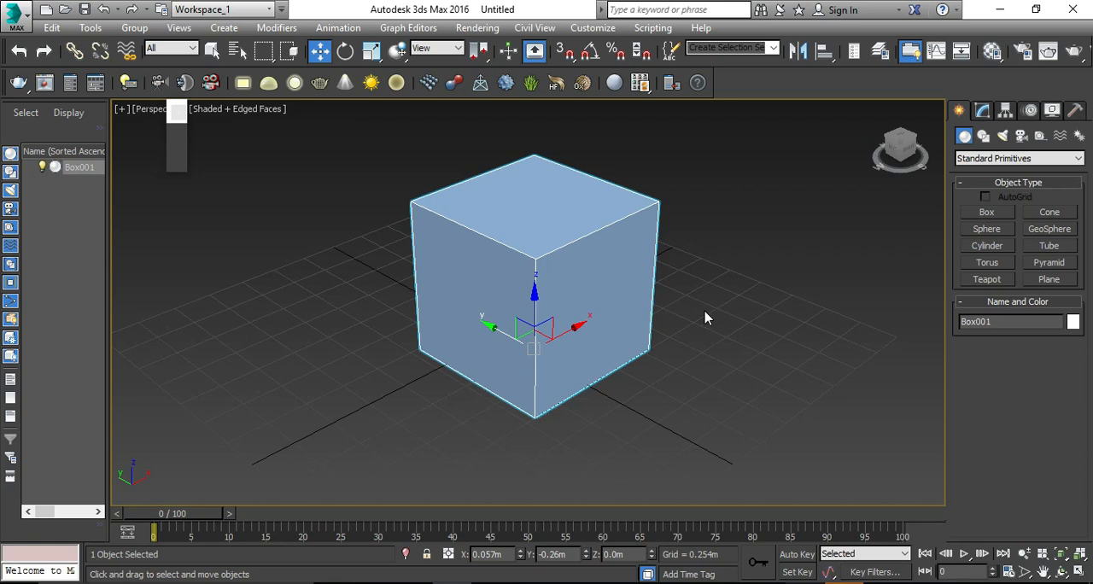
Step: In the front view, start the Tape helper with Specify Length turned off
key(f)
scroll(532, 300, up, 8)
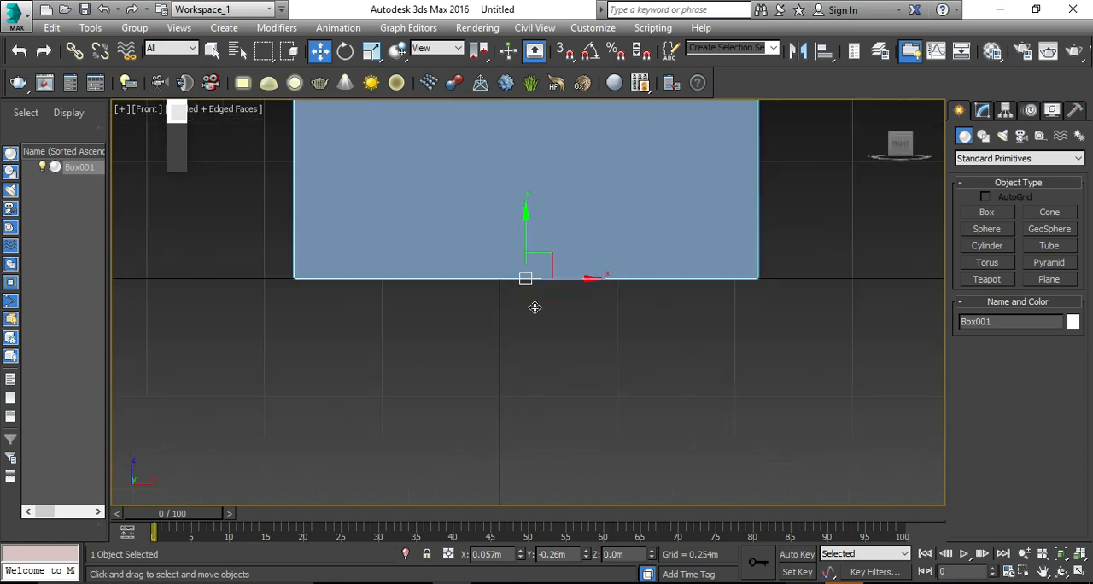
middle_drag(625, 229, 630, 345)
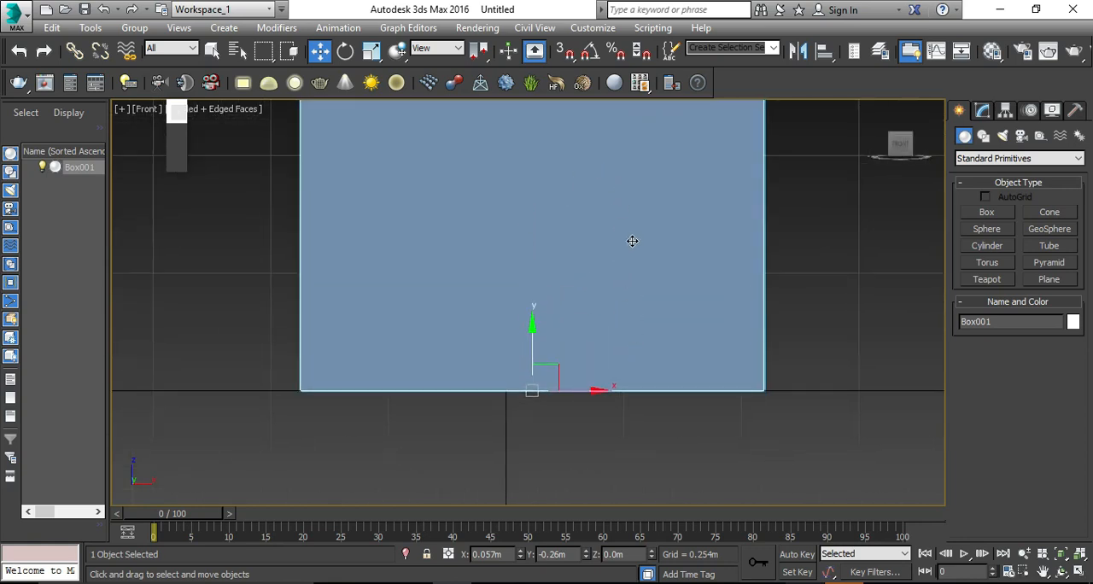
click(1042, 136)
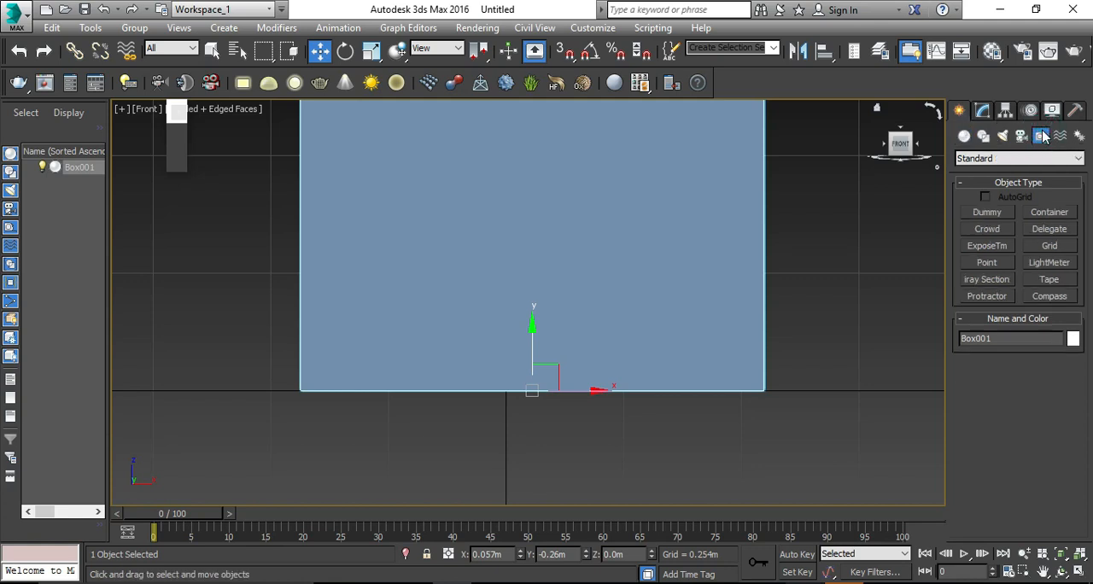
click(1057, 282)
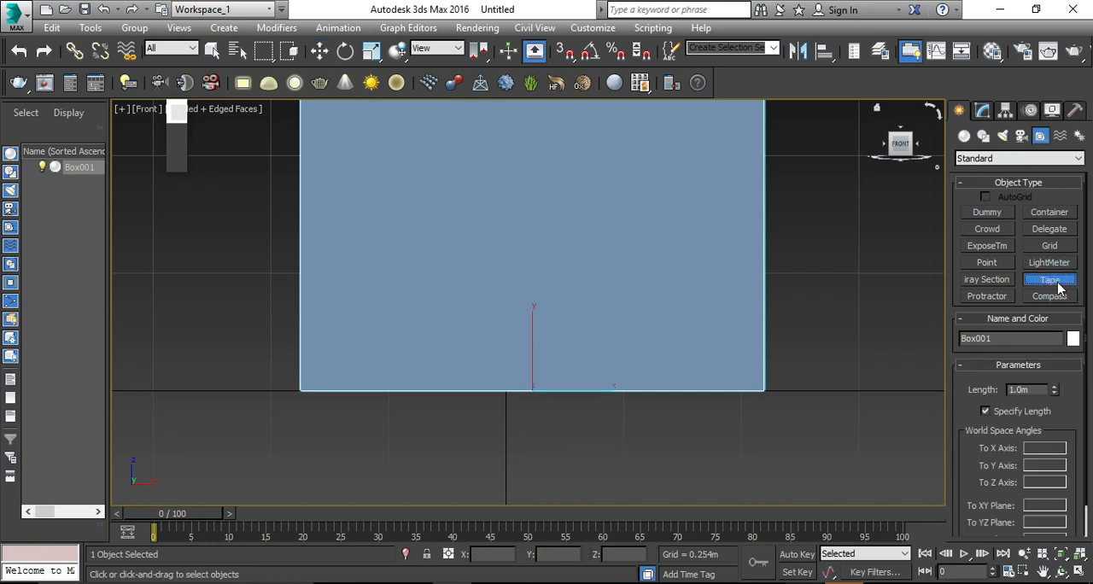
click(1033, 414)
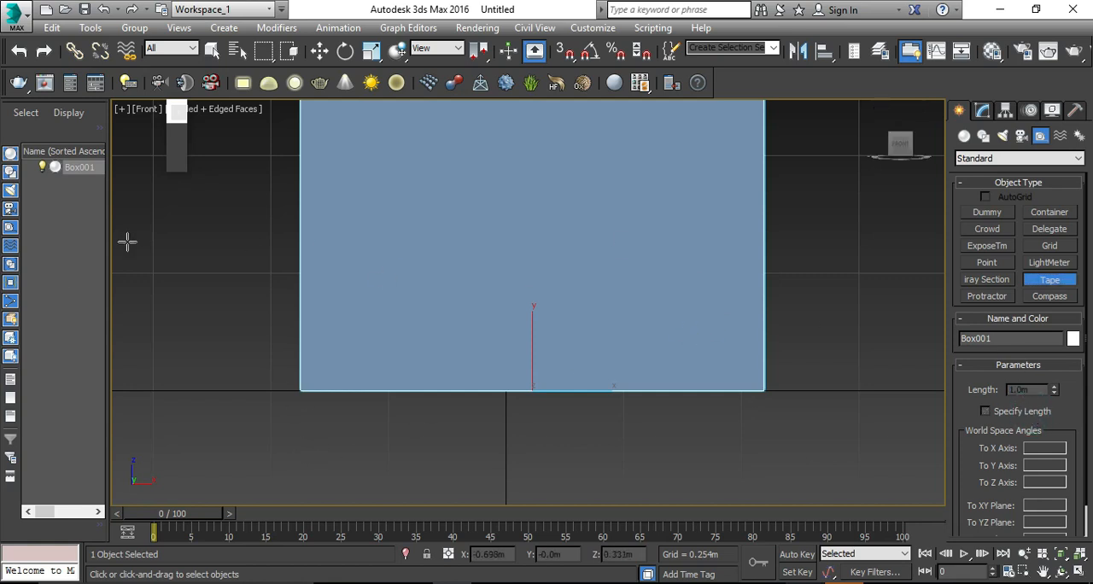
click(300, 393)
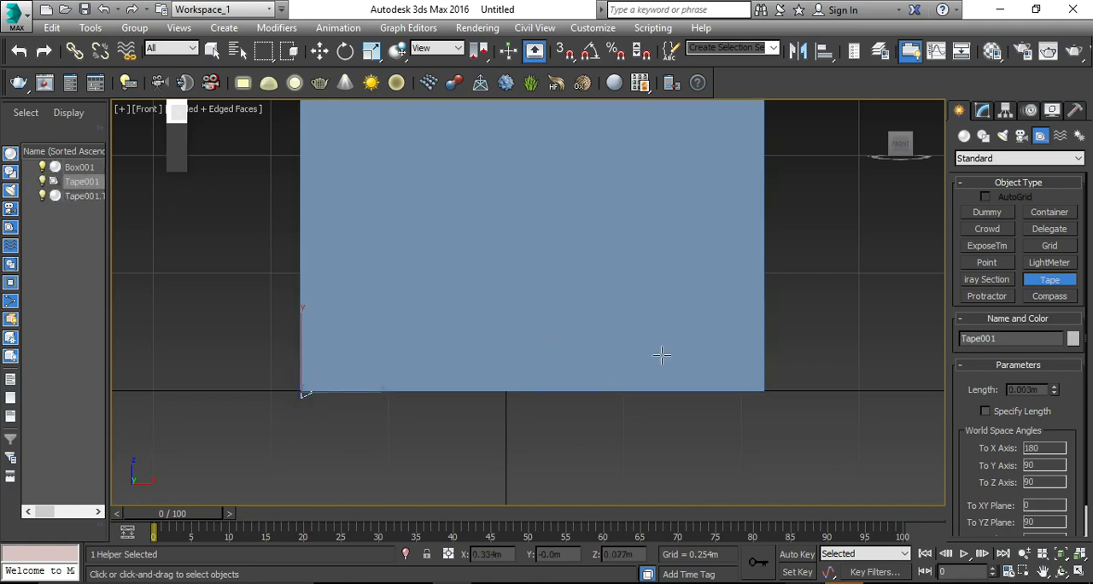
scroll(776, 403, up, 2)
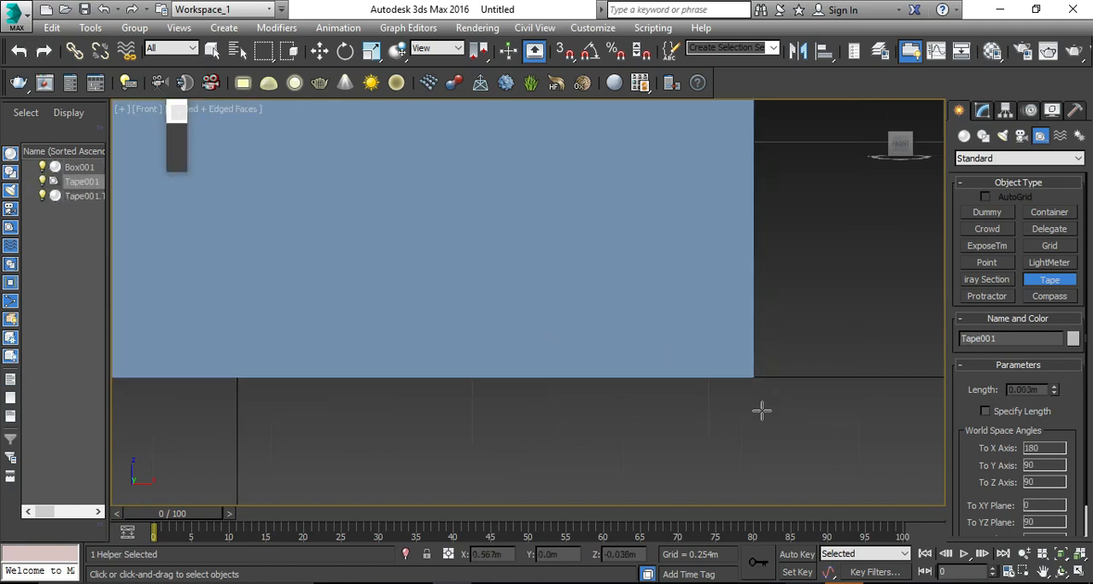
scroll(761, 409, down, 2)
right_click(765, 419)
click(352, 421)
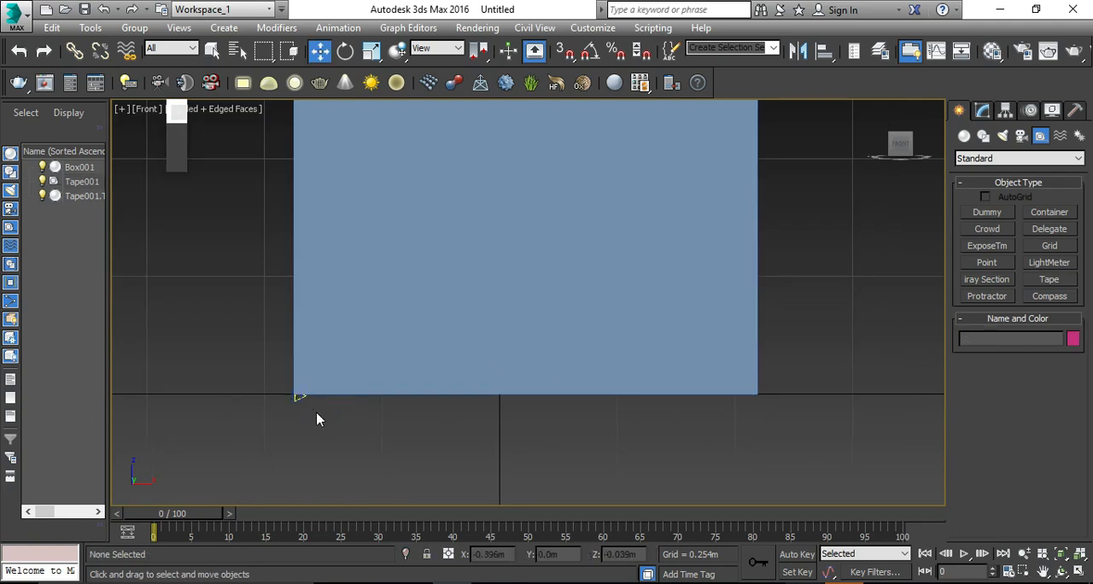
click(274, 407)
key(Delete)
scroll(373, 354, down, 3)
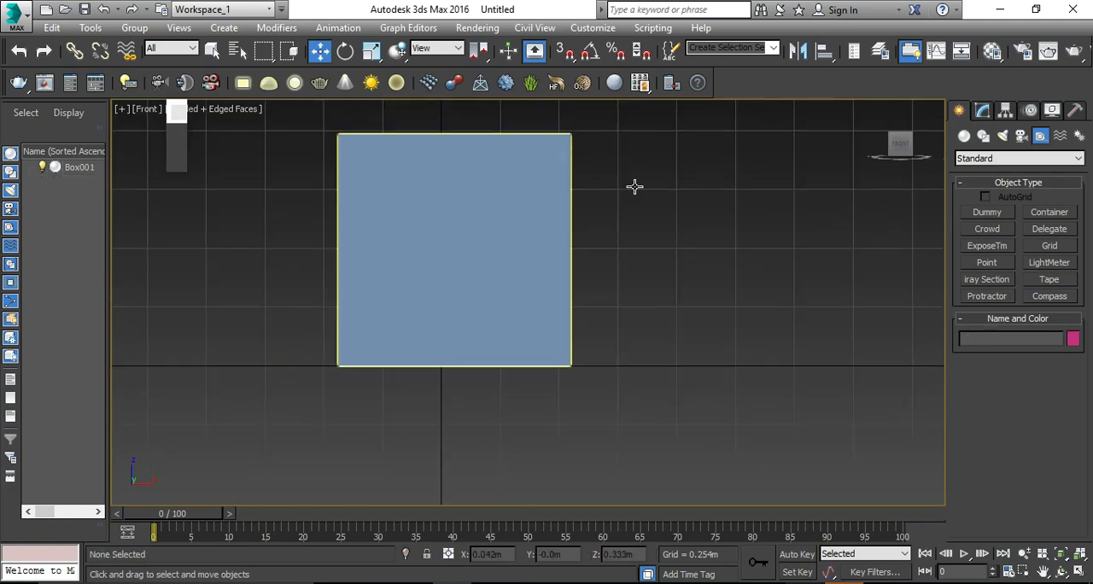
Step: Draw a Tape helper about 1 m long just below the box's bottom edge, spanning its full width
click(1049, 279)
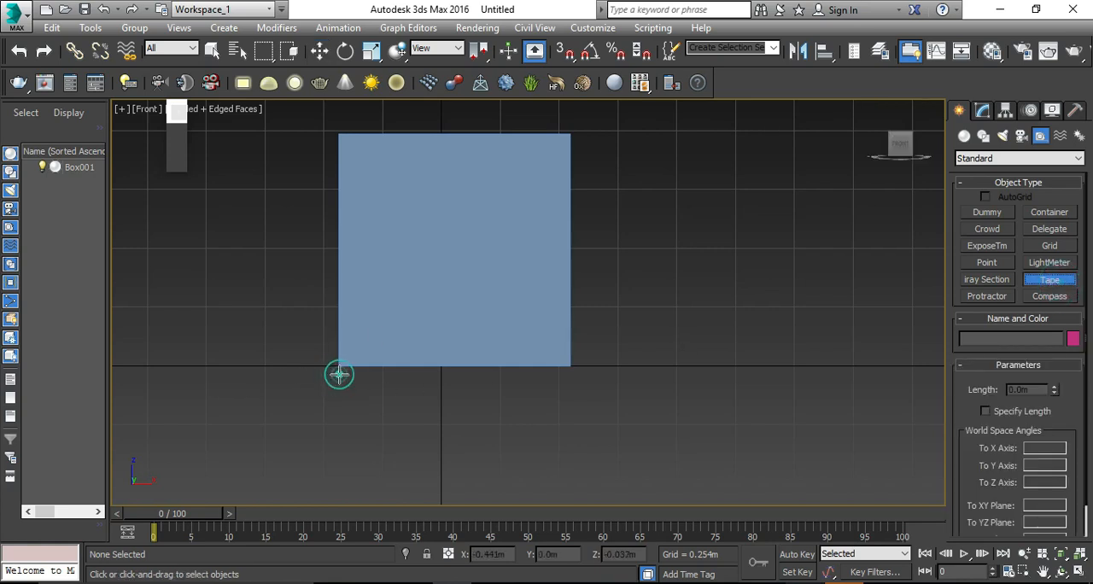
drag(340, 378, 483, 370)
right_click(483, 370)
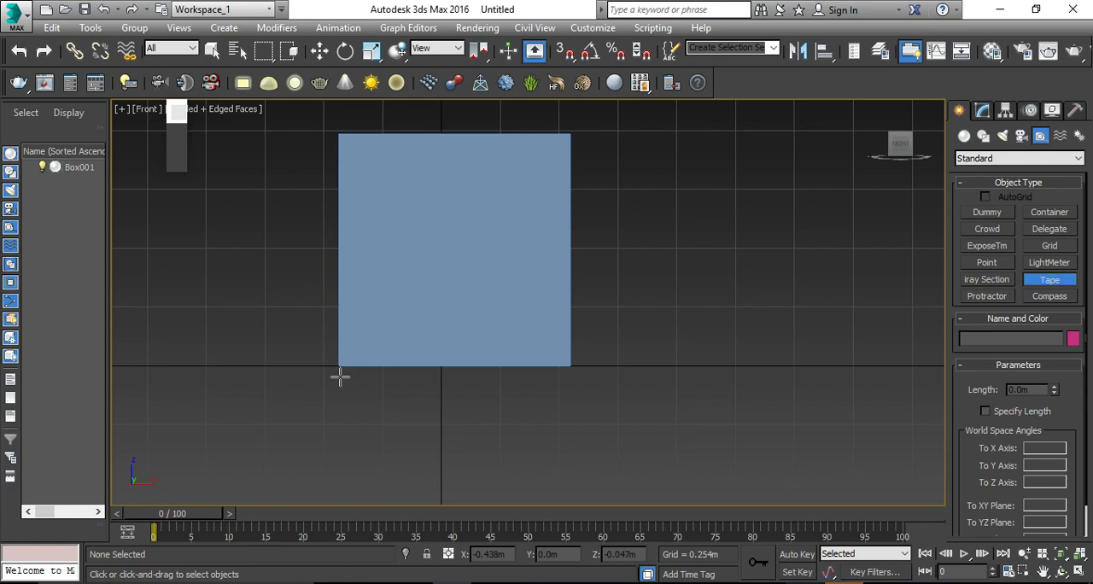
drag(339, 376, 570, 376)
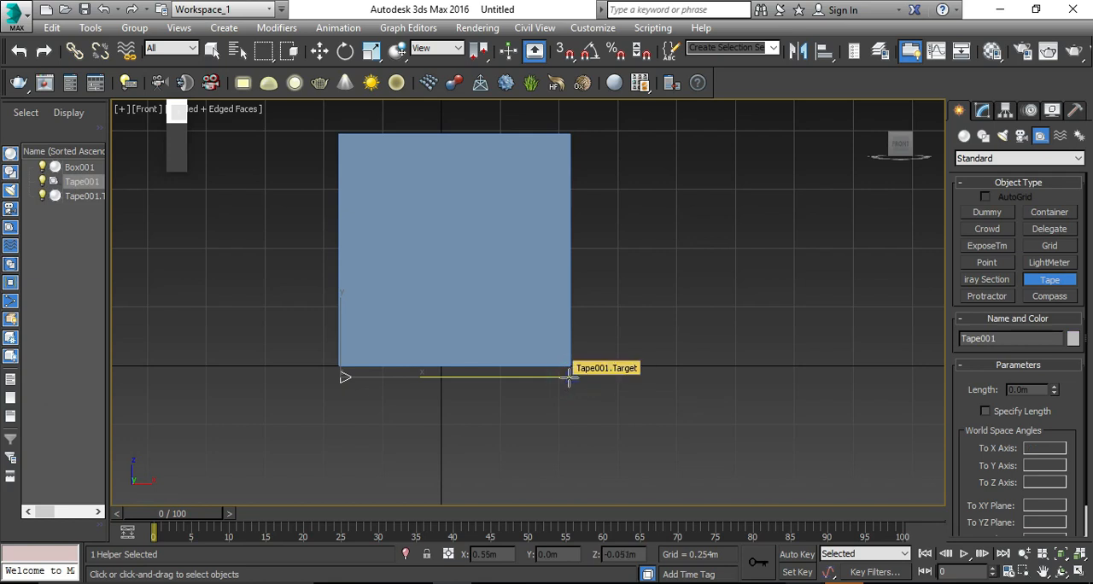
key(w)
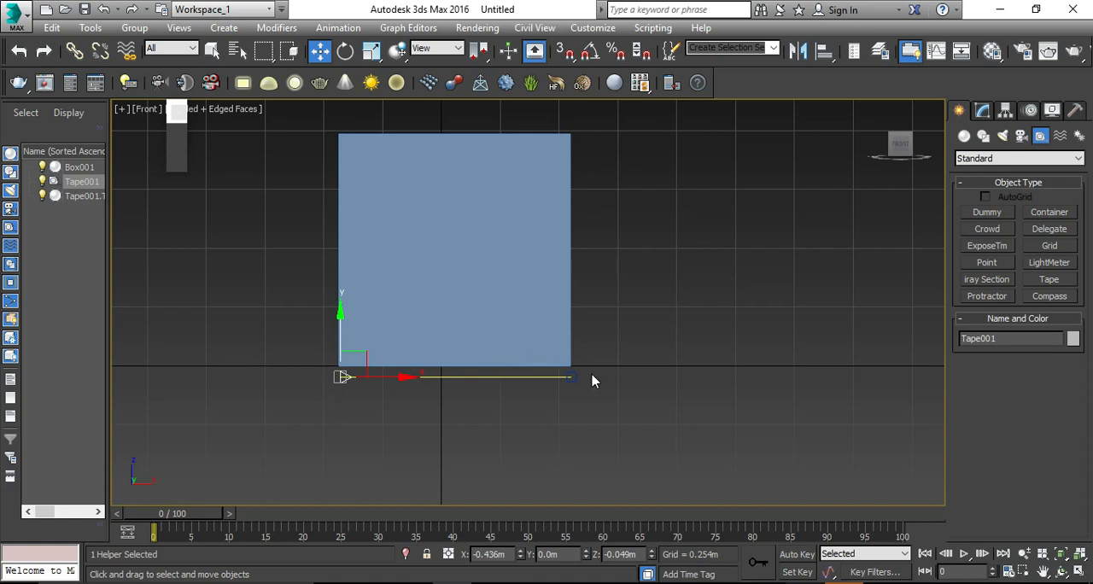
Step: Select the tape and open its modify parameters to read the measured length
click(590, 420)
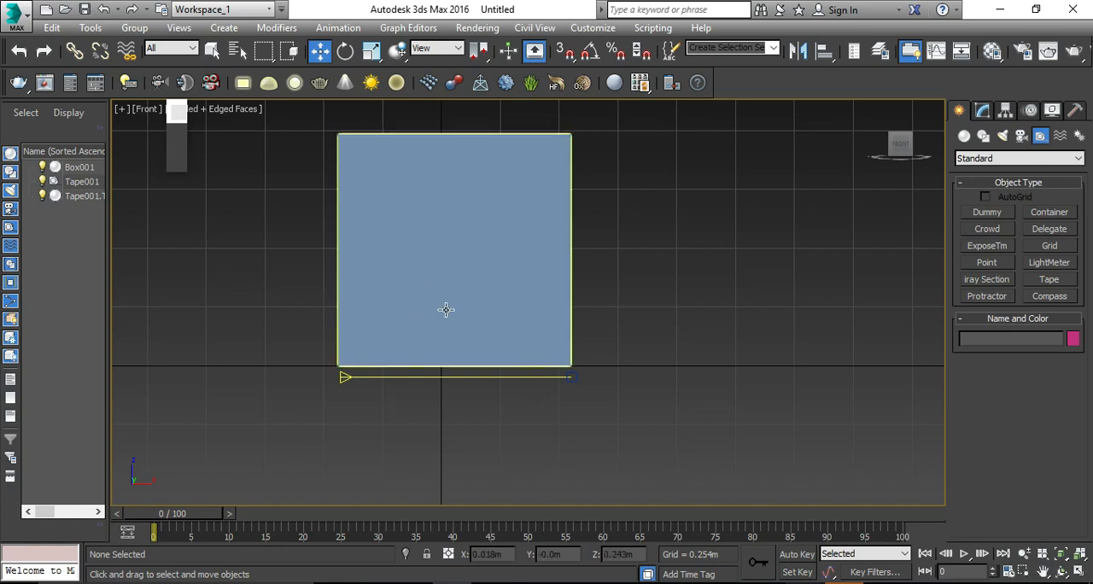
click(466, 376)
click(563, 448)
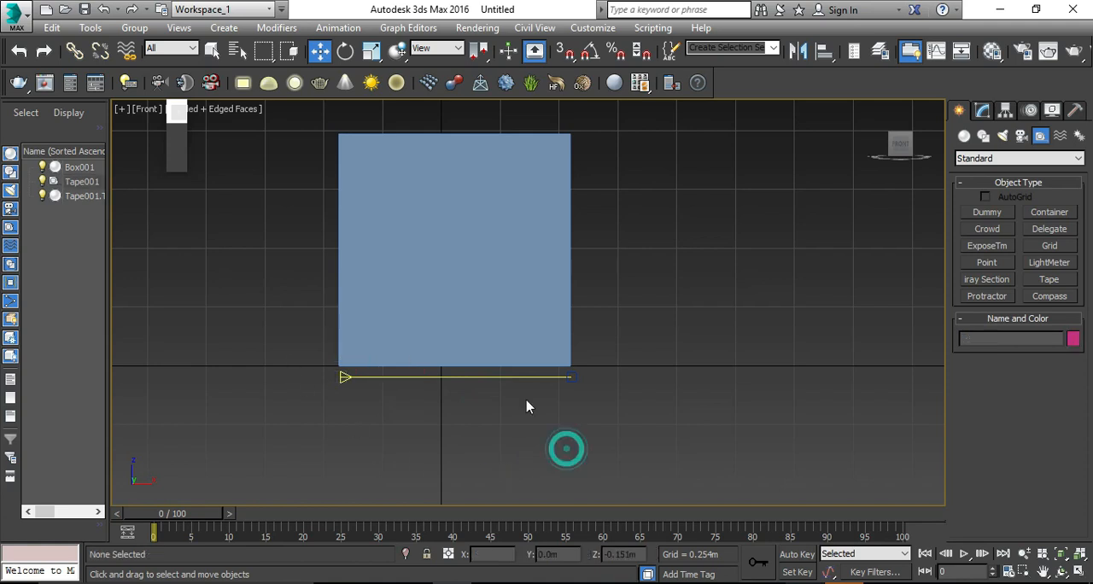
click(520, 375)
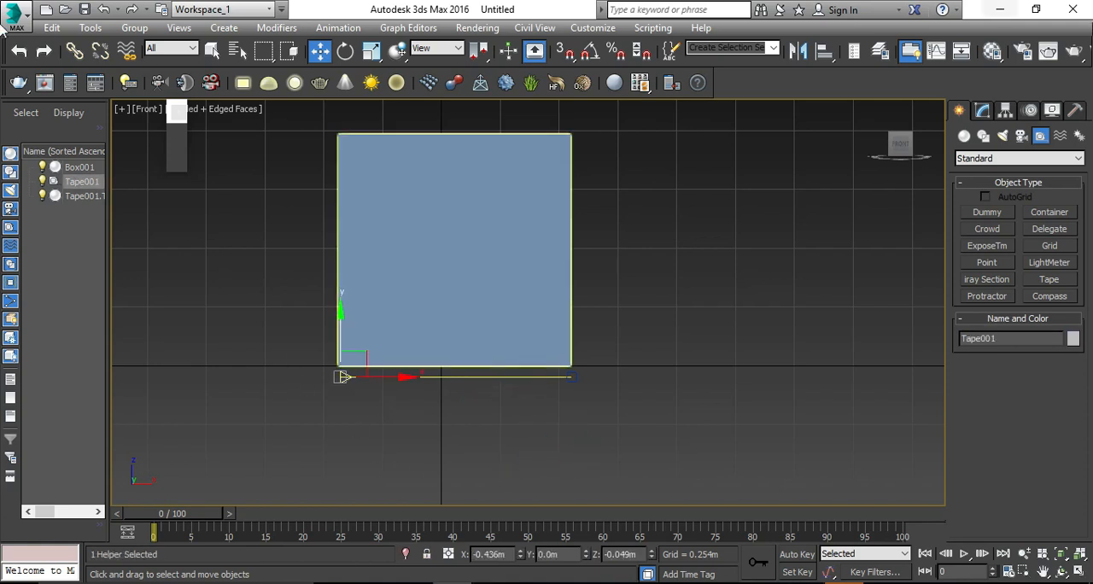
click(982, 111)
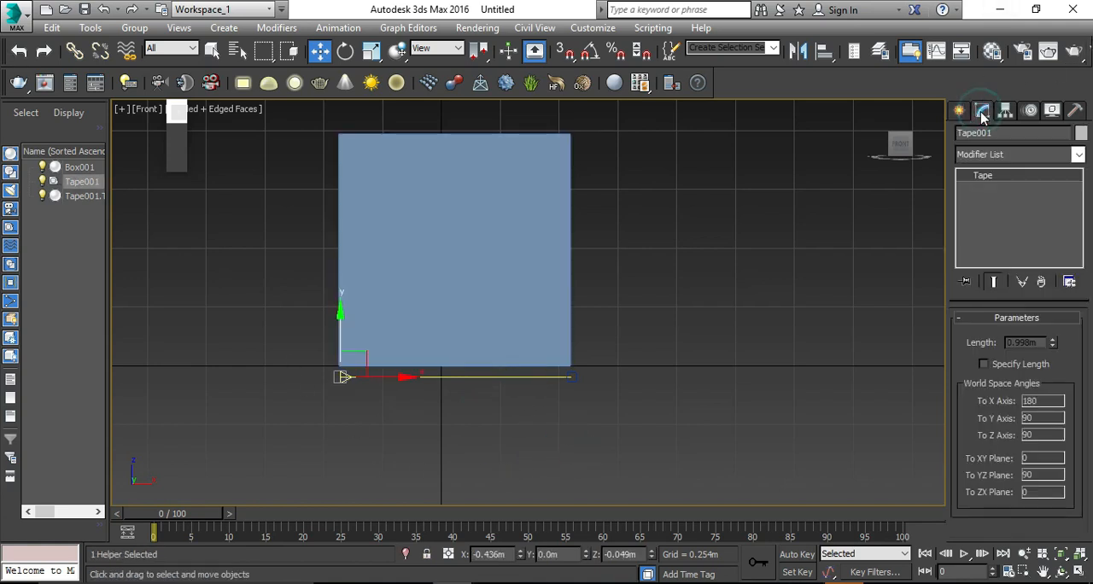
Step: Turn on Specify Length for the tape and set its length to 2 m
click(1016, 365)
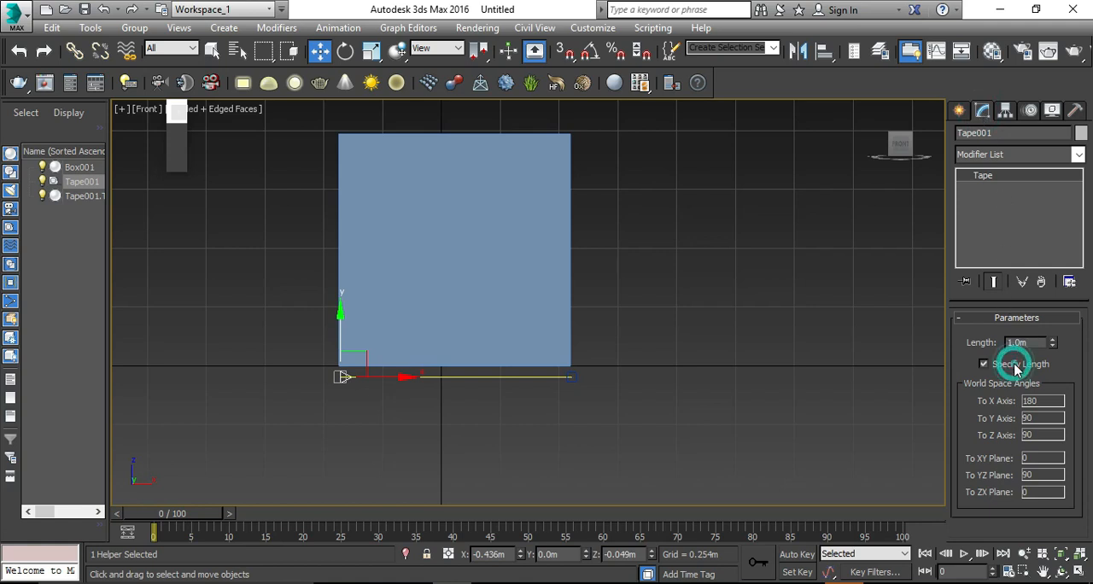
double_click(1028, 341)
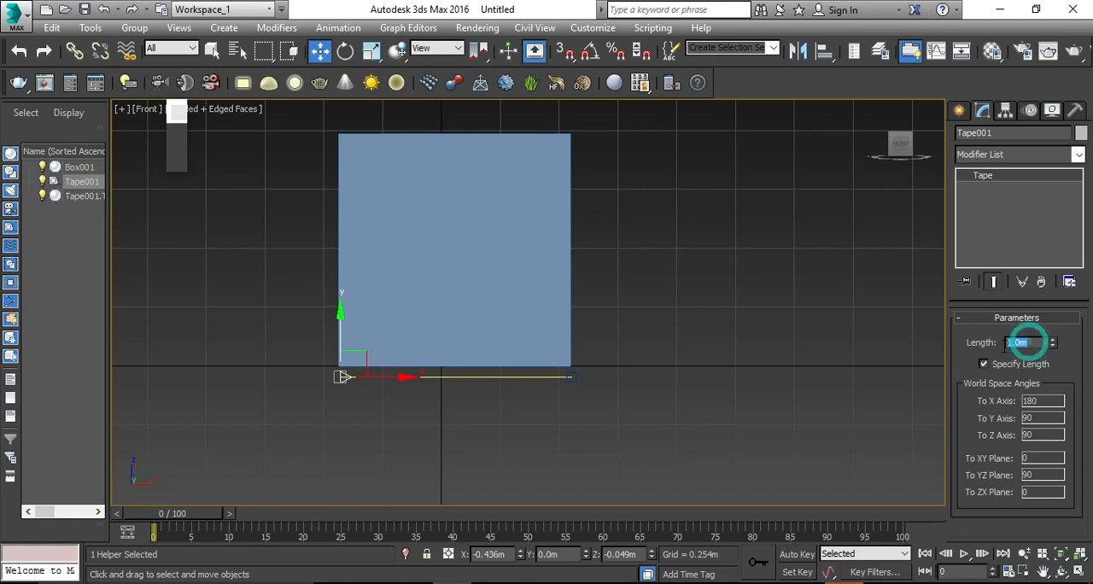
text(2)
key(Return)
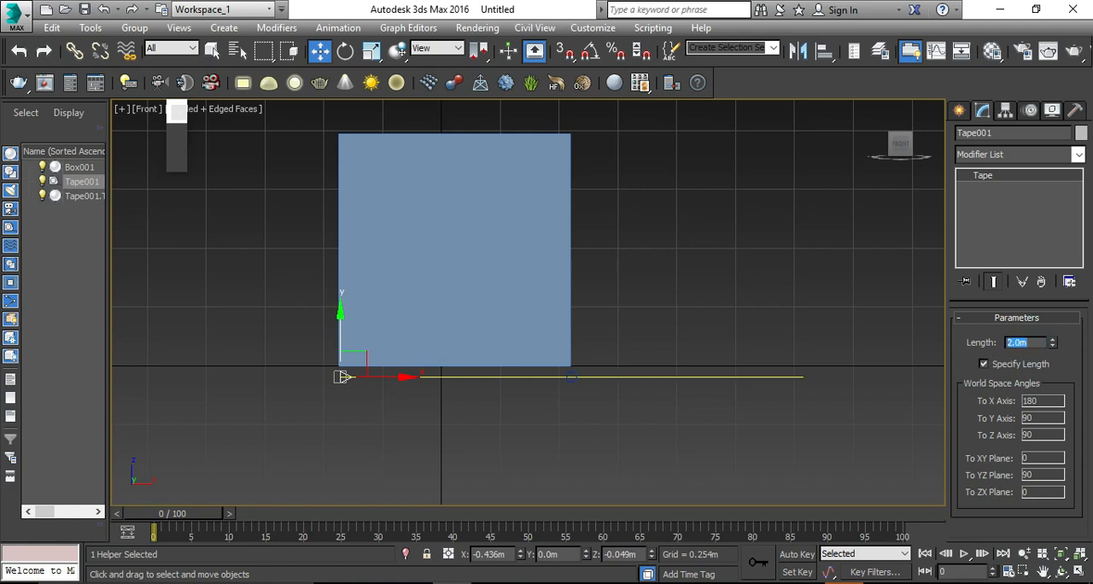
Step: Try a tape length of 1 m and finally set it to 3 m
text(1)
key(Return)
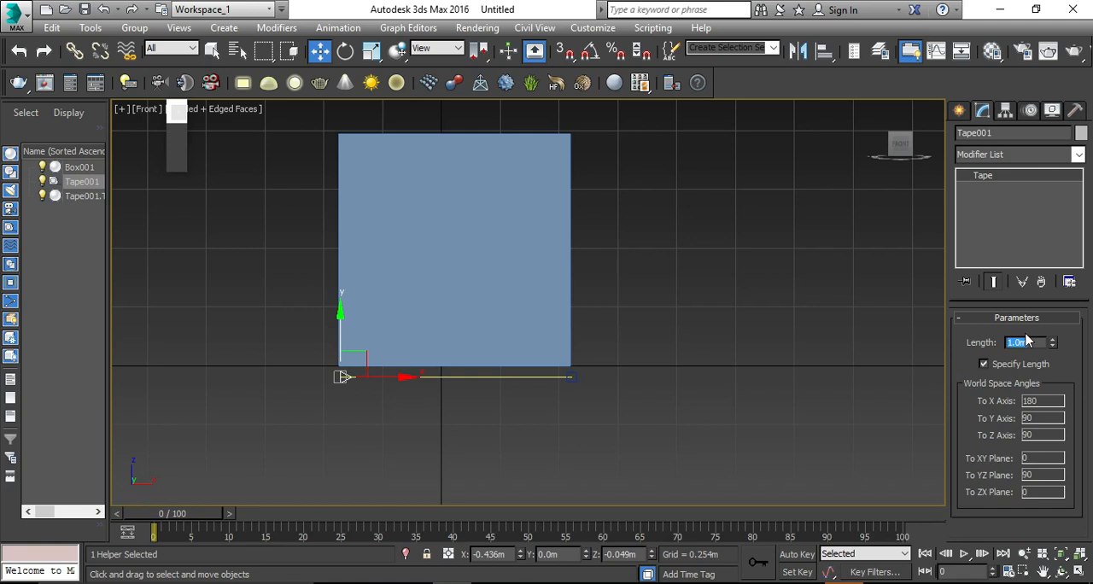
text(3)
key(Return)
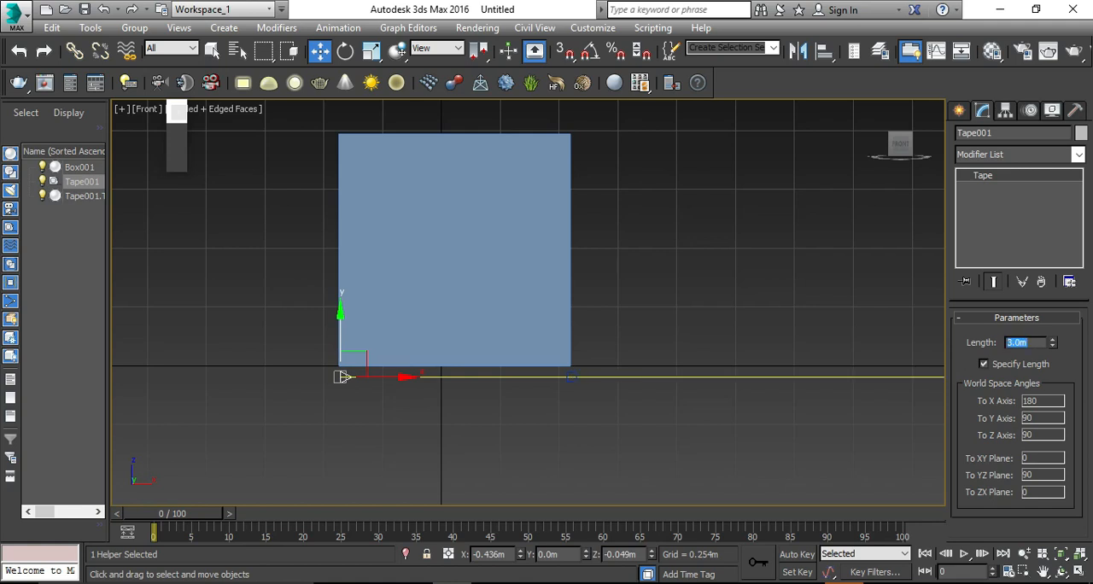
scroll(496, 350, down, 3)
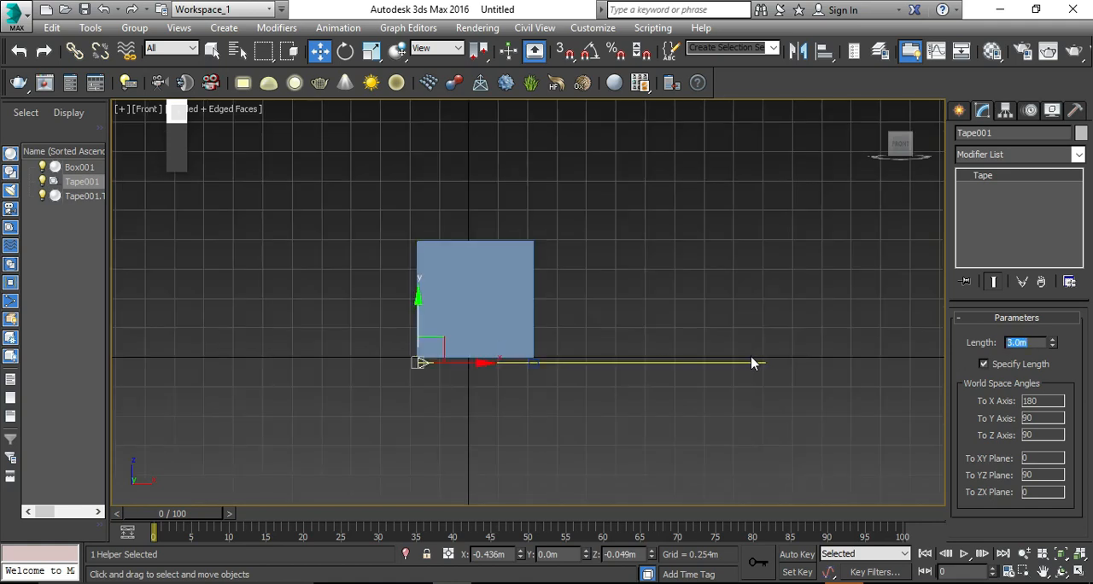